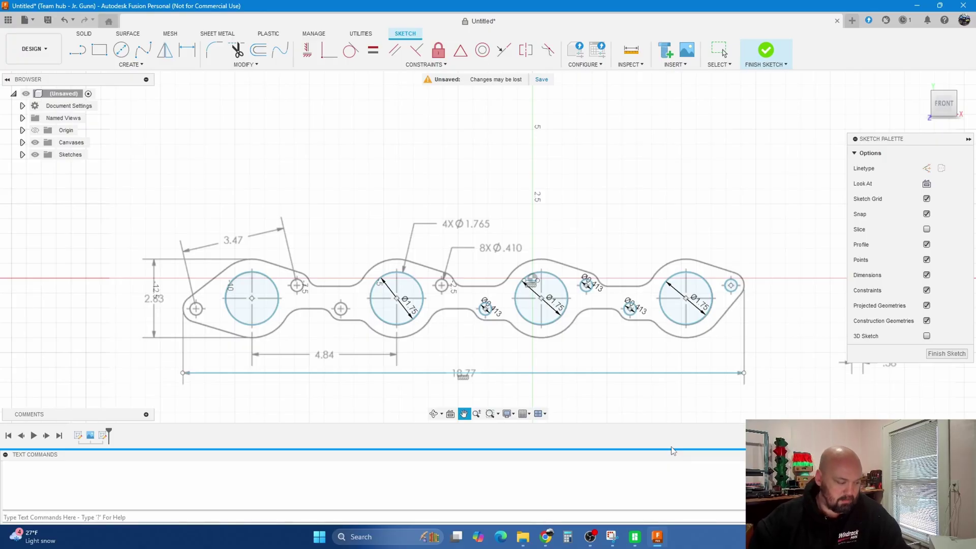
{"action": "scroll", "coordinate": [581, 314], "scroll_direction": "up", "scroll_amount": 2}
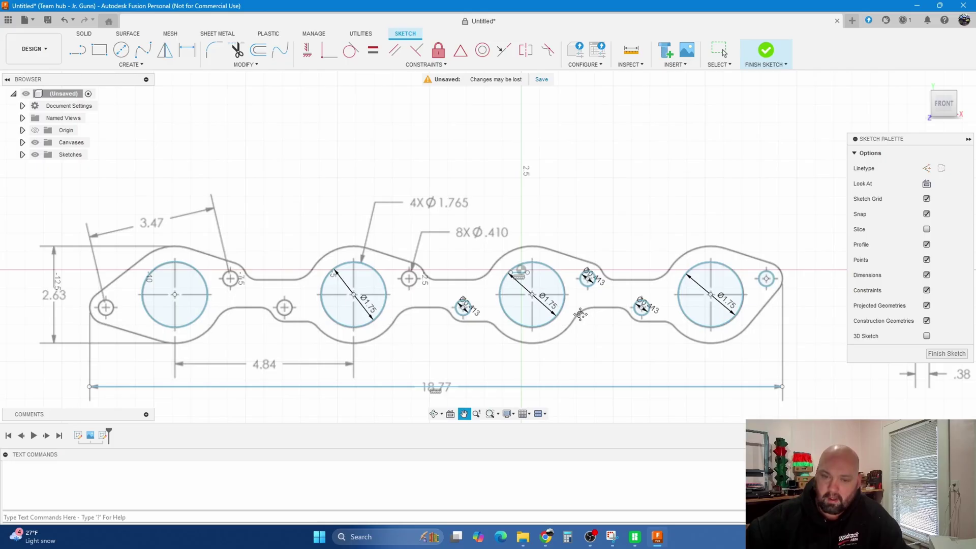
{"action": "scroll", "coordinate": [580, 314], "scroll_direction": "down", "scroll_amount": 1}
{"action": "scroll", "coordinate": [580, 314], "scroll_direction": "down", "scroll_amount": 1}
{"action": "scroll", "coordinate": [583, 321], "scroll_direction": "down", "scroll_amount": 1}
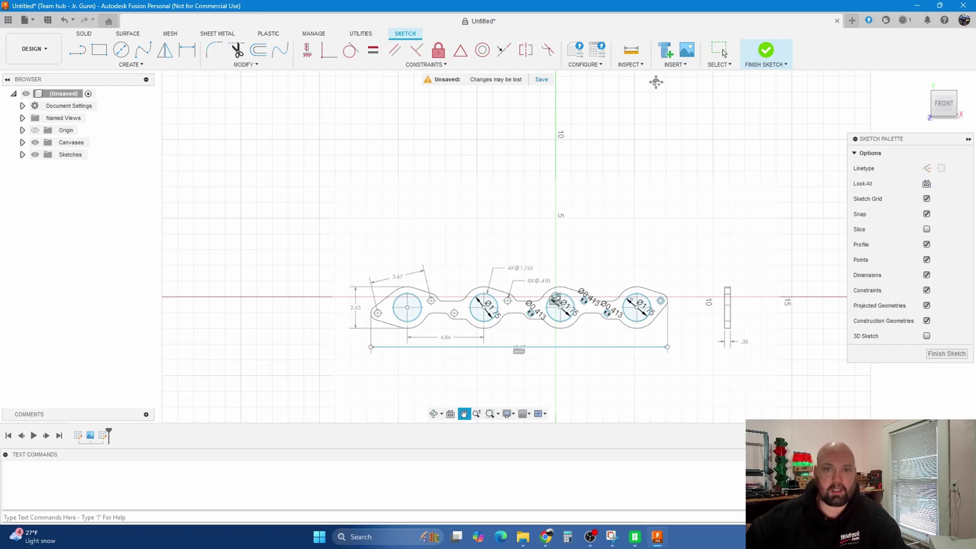
Start inserting a canvas image from the Screenshots folder, then cancel without adding anything
{"action": "left_click", "coordinate": [674, 64]}
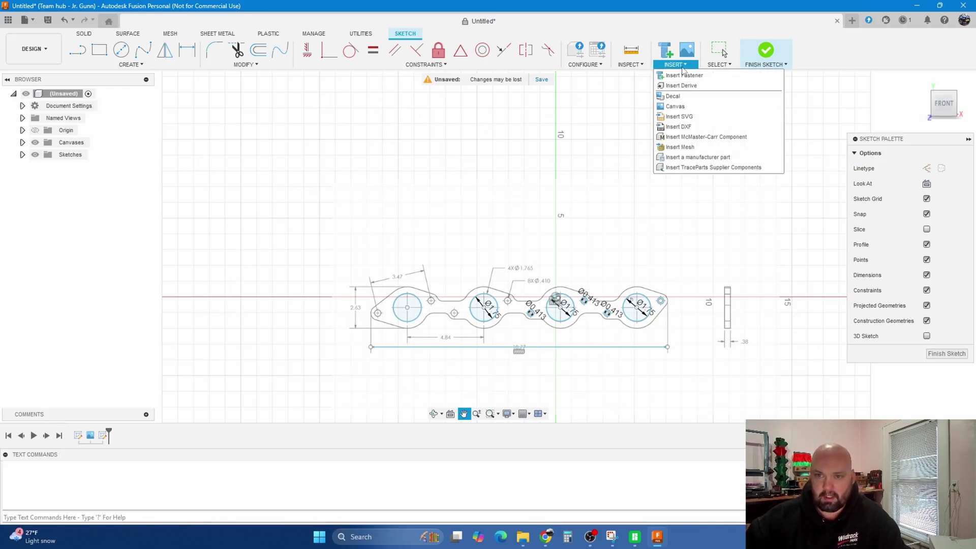
{"action": "left_click", "coordinate": [699, 97]}
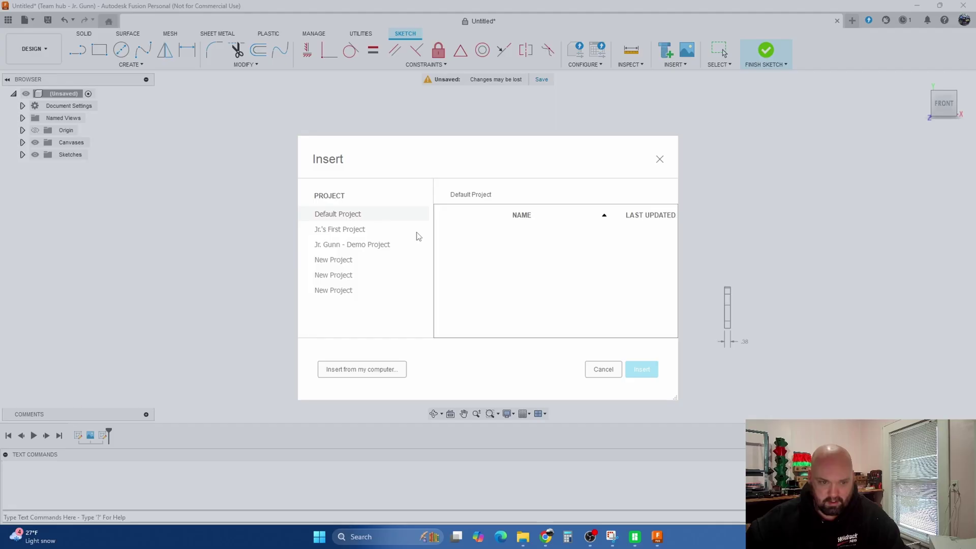
{"action": "left_click", "coordinate": [368, 371]}
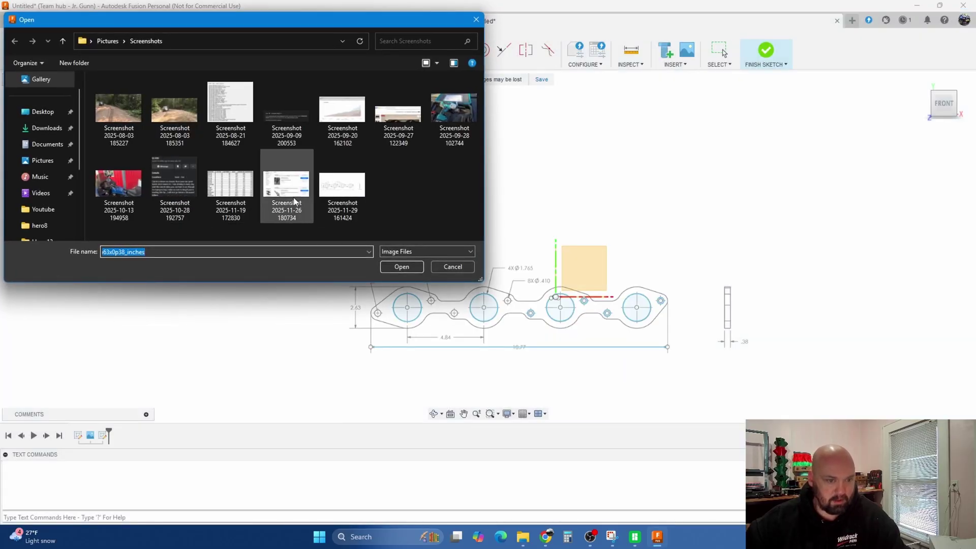
{"action": "scroll", "coordinate": [46, 168], "scroll_direction": "down", "scroll_amount": 5}
{"action": "scroll", "coordinate": [46, 161], "scroll_direction": "up", "scroll_amount": 3}
{"action": "scroll", "coordinate": [47, 155], "scroll_direction": "up", "scroll_amount": 3}
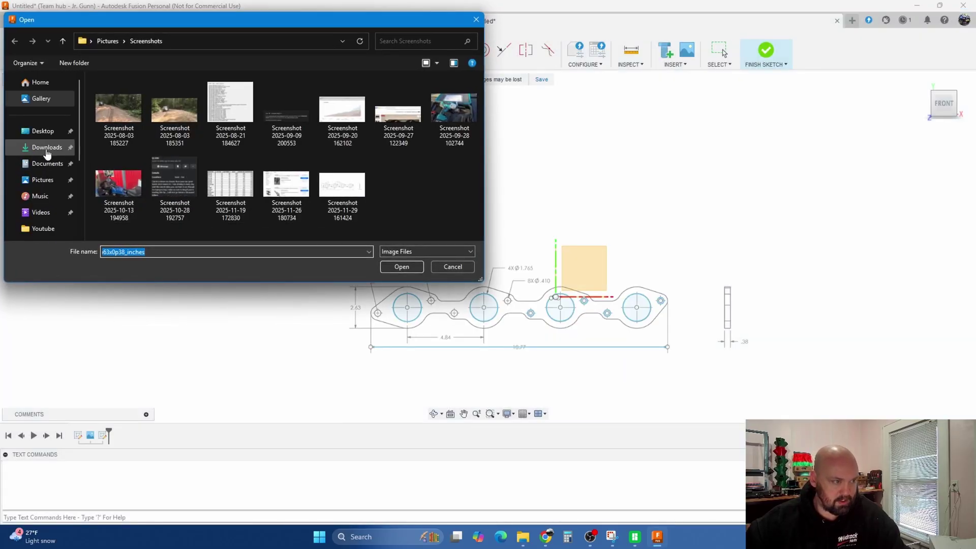
{"action": "scroll", "coordinate": [47, 155], "scroll_direction": "down", "scroll_amount": 3}
{"action": "scroll", "coordinate": [47, 156], "scroll_direction": "down", "scroll_amount": 2}
{"action": "left_click", "coordinate": [48, 161]}
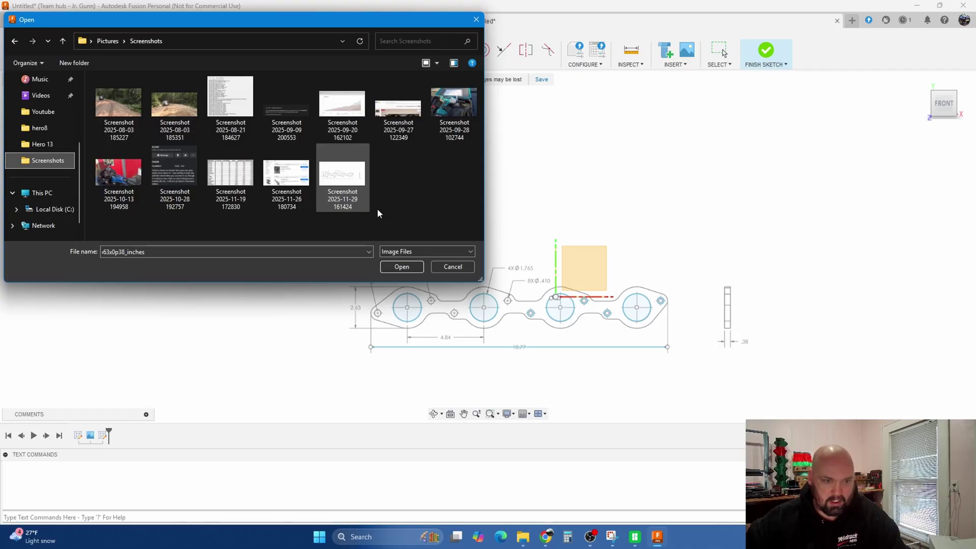
{"action": "left_click", "coordinate": [457, 270]}
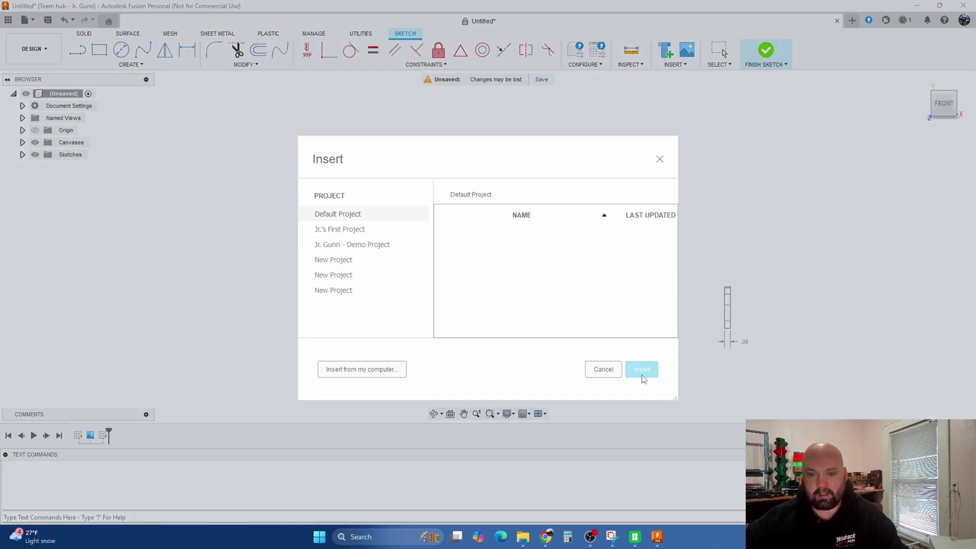
{"action": "left_click", "coordinate": [604, 369]}
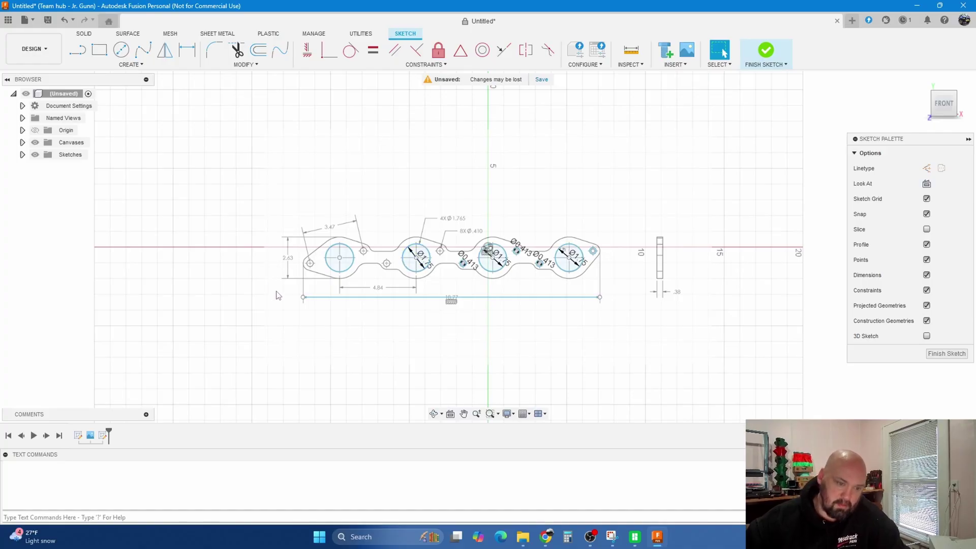
{"action": "scroll", "coordinate": [304, 299], "scroll_direction": "up", "scroll_amount": 2}
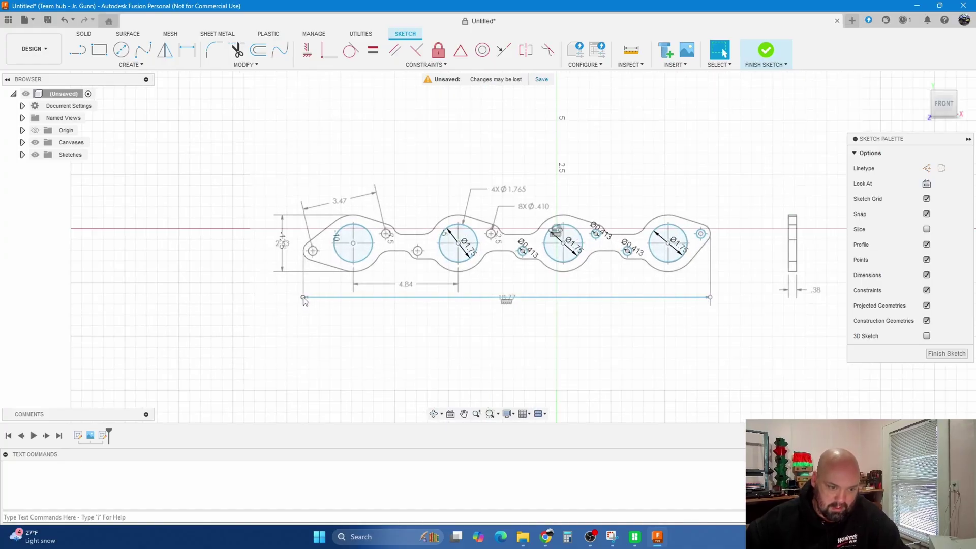
{"action": "scroll", "coordinate": [303, 299], "scroll_direction": "up", "scroll_amount": 2}
{"action": "scroll", "coordinate": [304, 300], "scroll_direction": "up", "scroll_amount": 3}
{"action": "scroll", "coordinate": [298, 314], "scroll_direction": "up", "scroll_amount": 2}
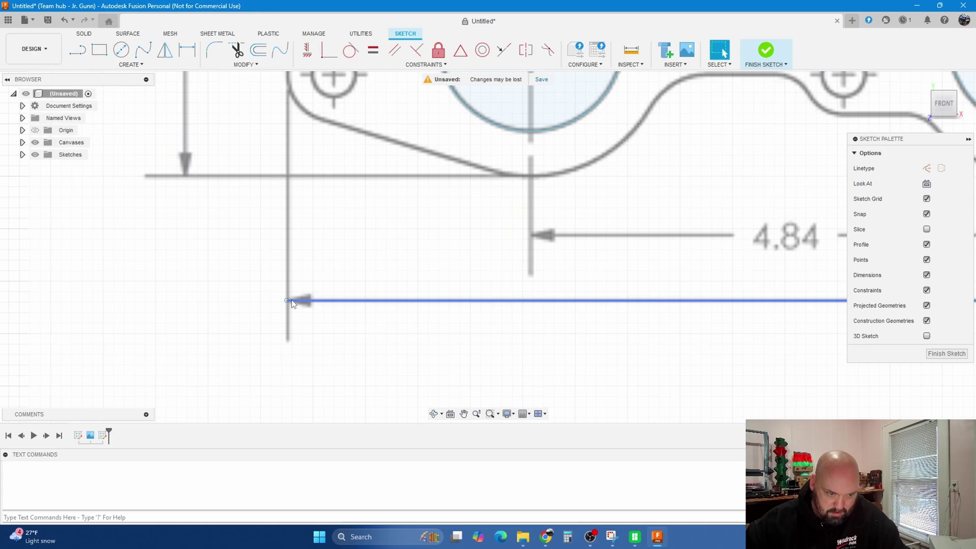
{"action": "scroll", "coordinate": [291, 299], "scroll_direction": "up", "scroll_amount": 3}
{"action": "scroll", "coordinate": [299, 300], "scroll_direction": "down", "scroll_amount": 2}
{"action": "scroll", "coordinate": [299, 300], "scroll_direction": "down", "scroll_amount": 3}
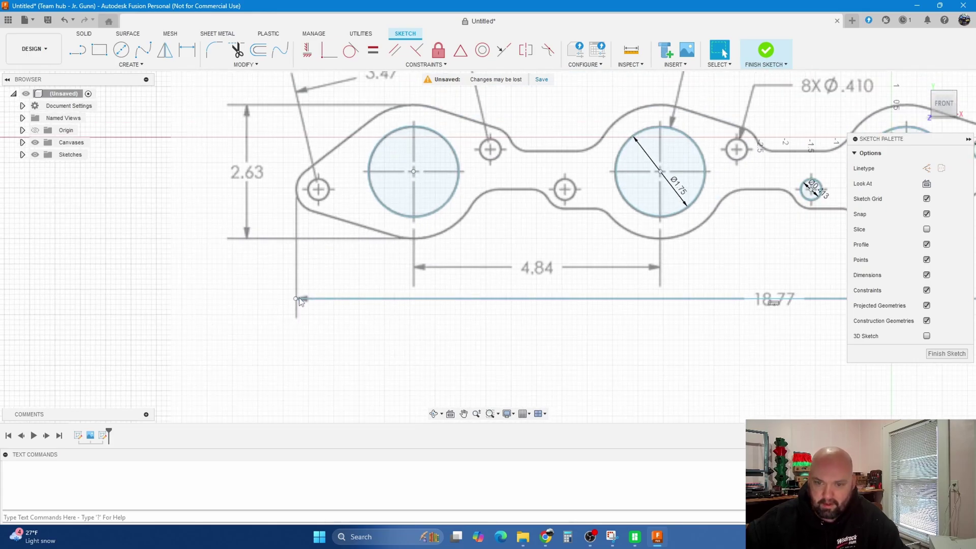
{"action": "scroll", "coordinate": [299, 299], "scroll_direction": "down", "scroll_amount": 3}
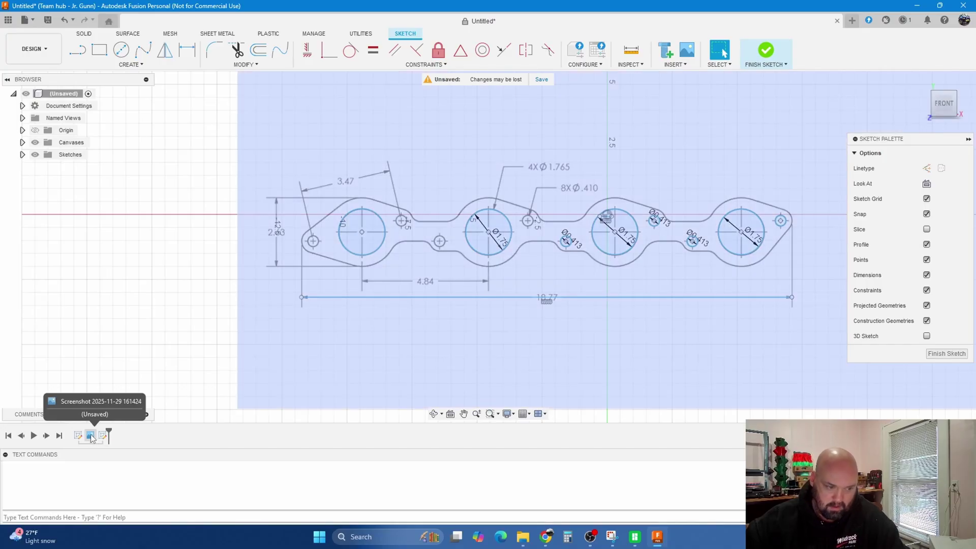
{"action": "left_click", "coordinate": [91, 436]}
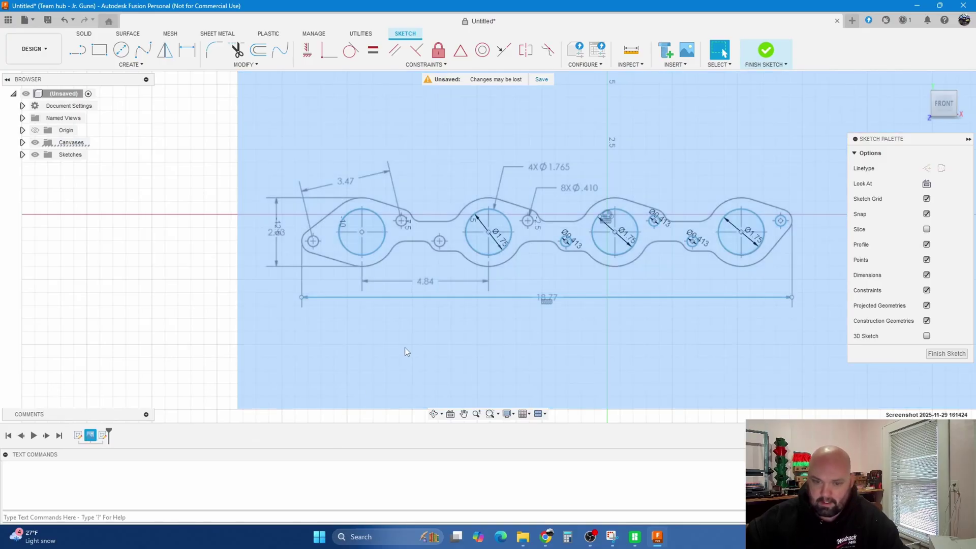
{"action": "right_click", "coordinate": [405, 347]}
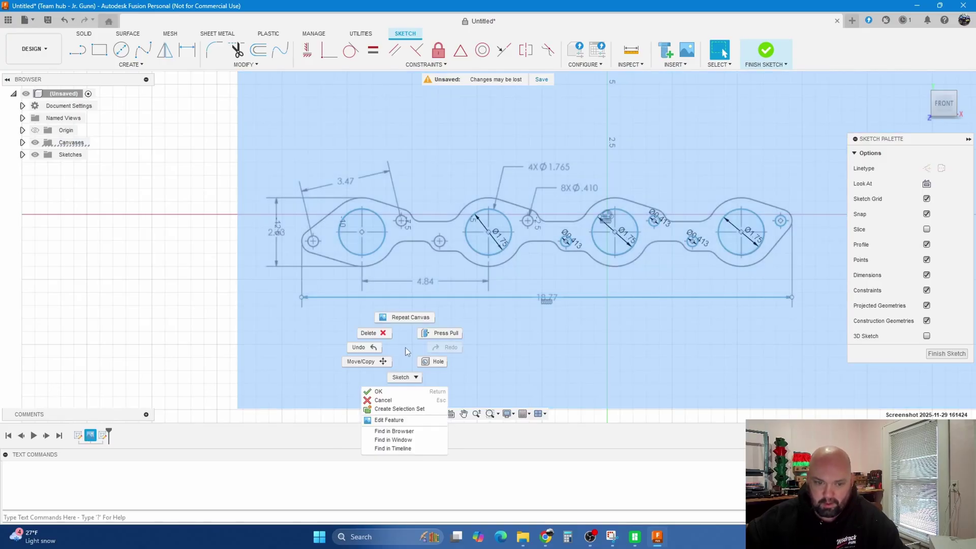
{"action": "left_click", "coordinate": [396, 420]}
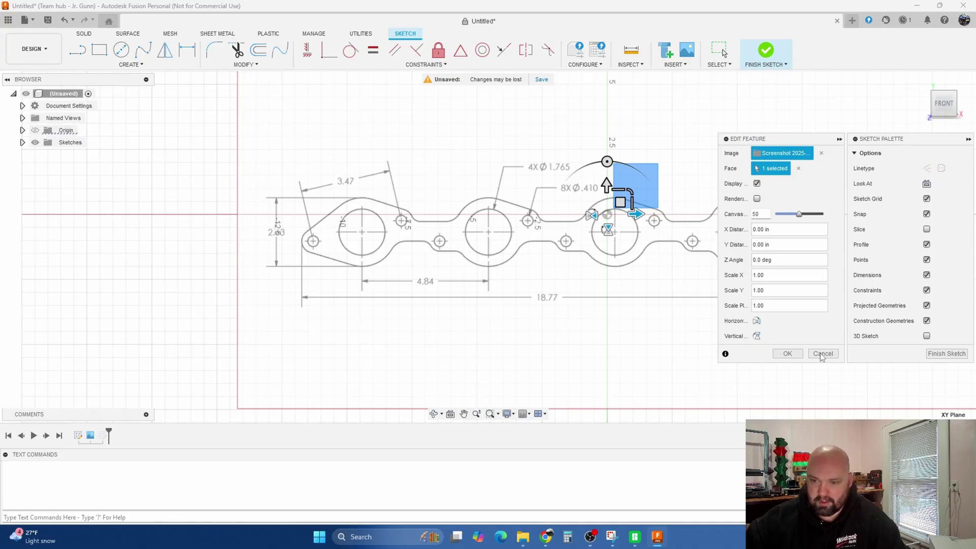
{"action": "left_click", "coordinate": [823, 354]}
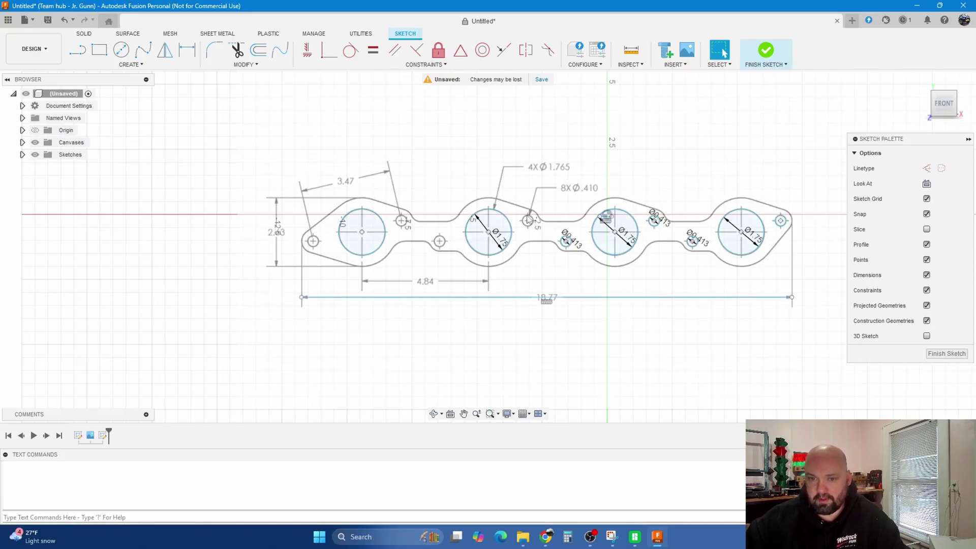
{"action": "scroll", "coordinate": [526, 222], "scroll_direction": "up", "scroll_amount": 1}
{"action": "scroll", "coordinate": [527, 230], "scroll_direction": "up", "scroll_amount": 1}
{"action": "scroll", "coordinate": [533, 230], "scroll_direction": "up", "scroll_amount": 1}
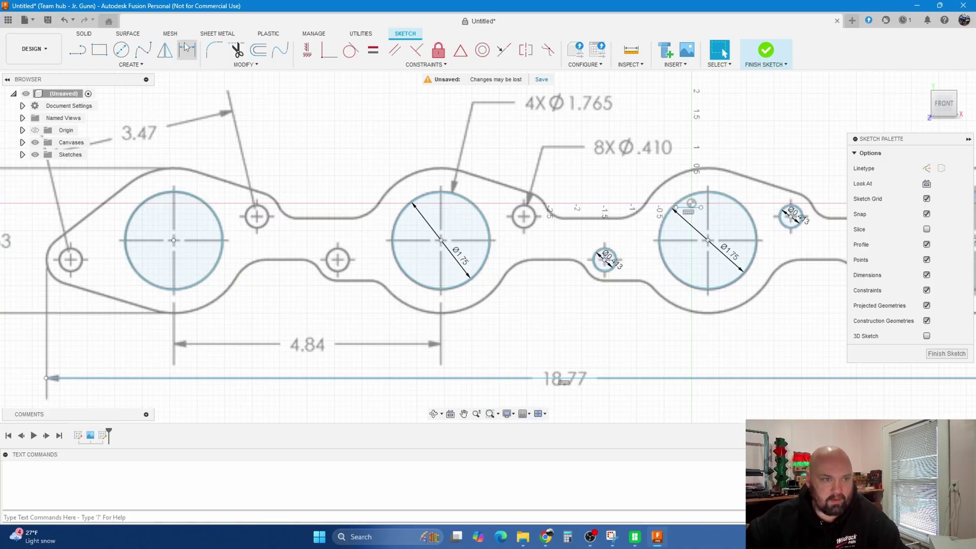
Trace two small bolt holes with Ø0.413 center-diameter circles
{"action": "left_click", "coordinate": [121, 49]}
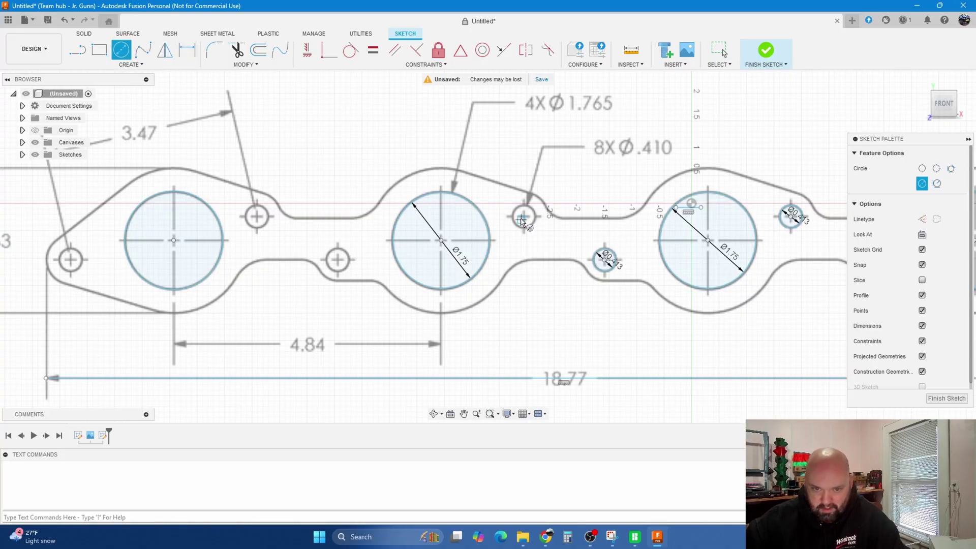
{"action": "scroll", "coordinate": [531, 215], "scroll_direction": "up", "scroll_amount": 2}
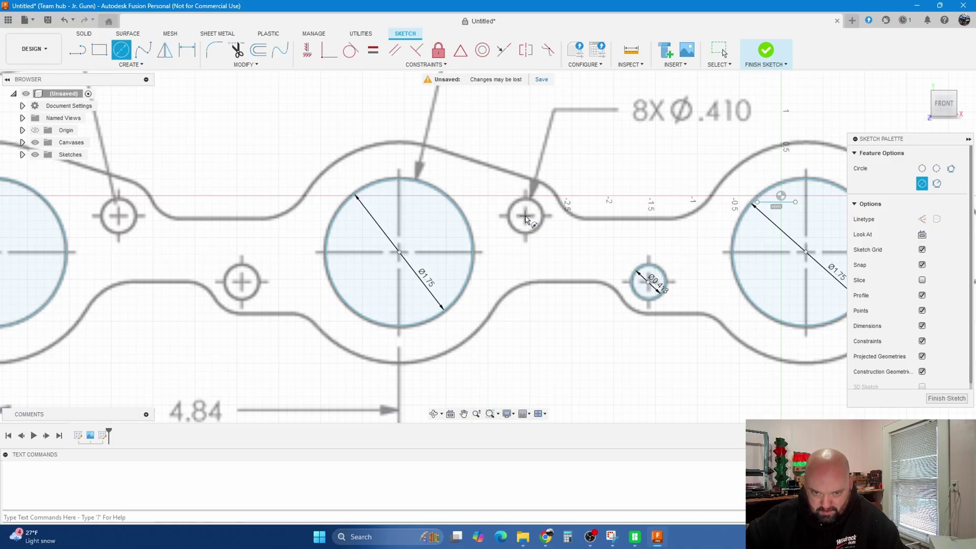
{"action": "left_click", "coordinate": [526, 216]}
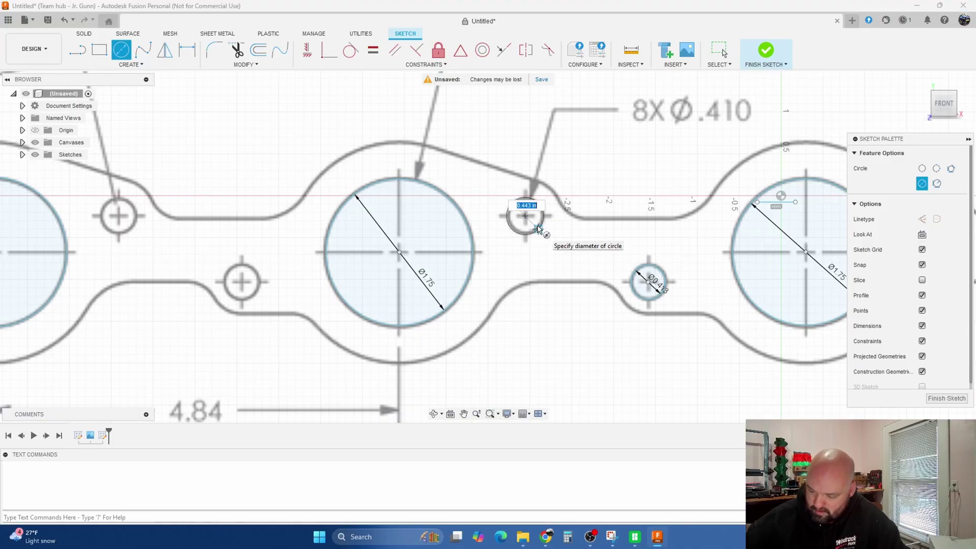
{"action": "type", "text": ".13"}
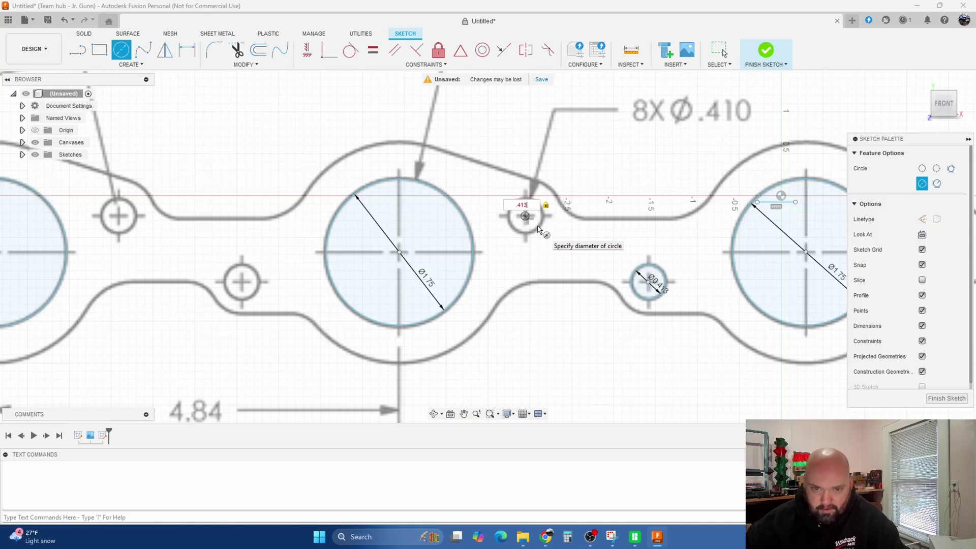
{"action": "key", "text": "Return"}
{"action": "key", "text": "Escape"}
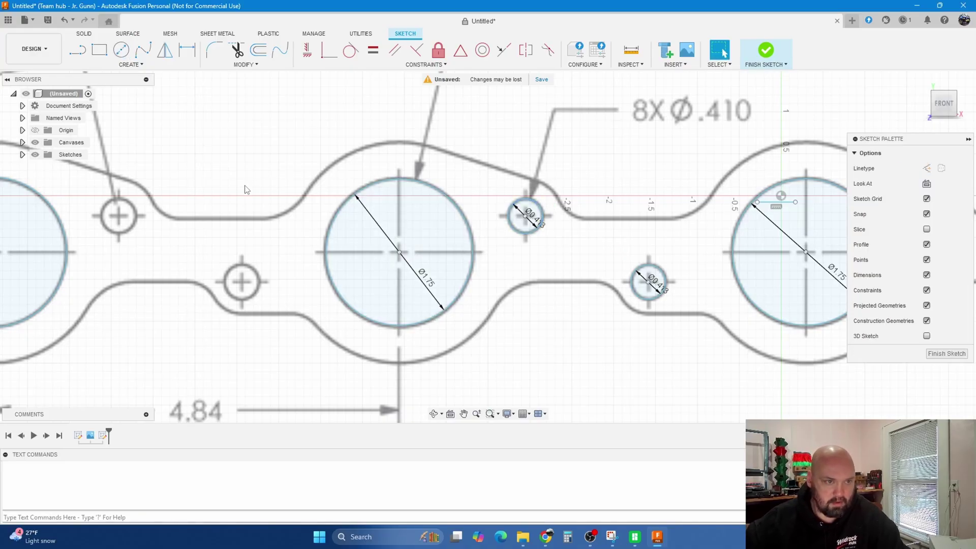
{"action": "key", "text": "c"}
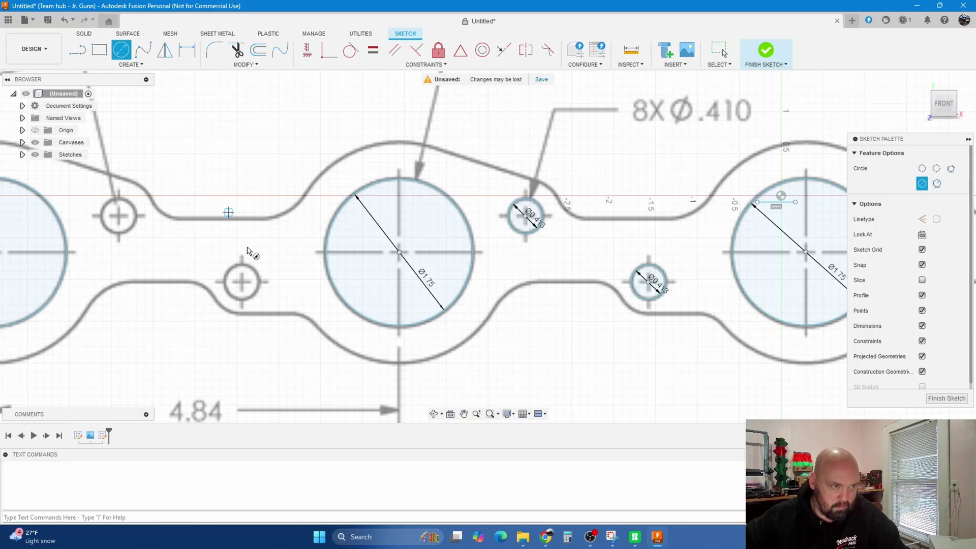
{"action": "left_click", "coordinate": [241, 283]}
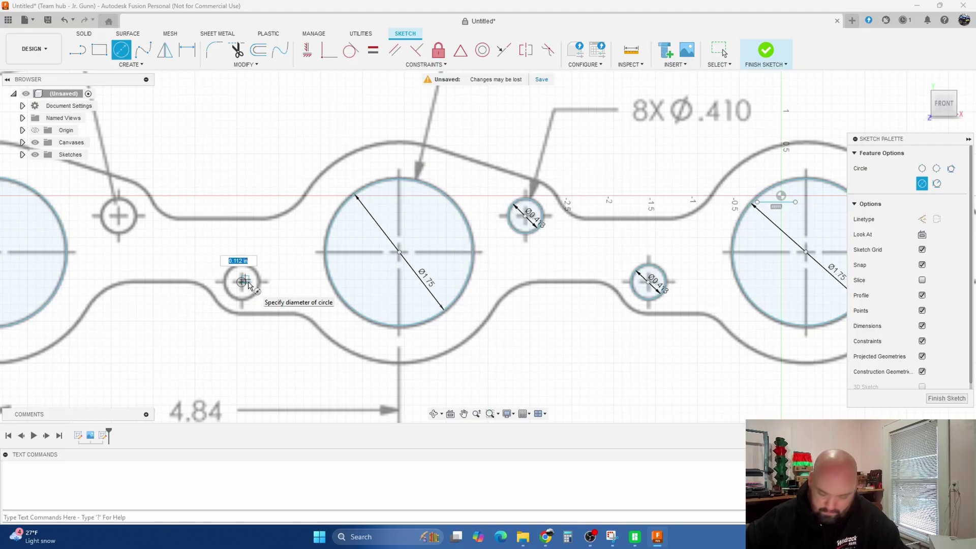
{"action": "type", "text": ".7"}
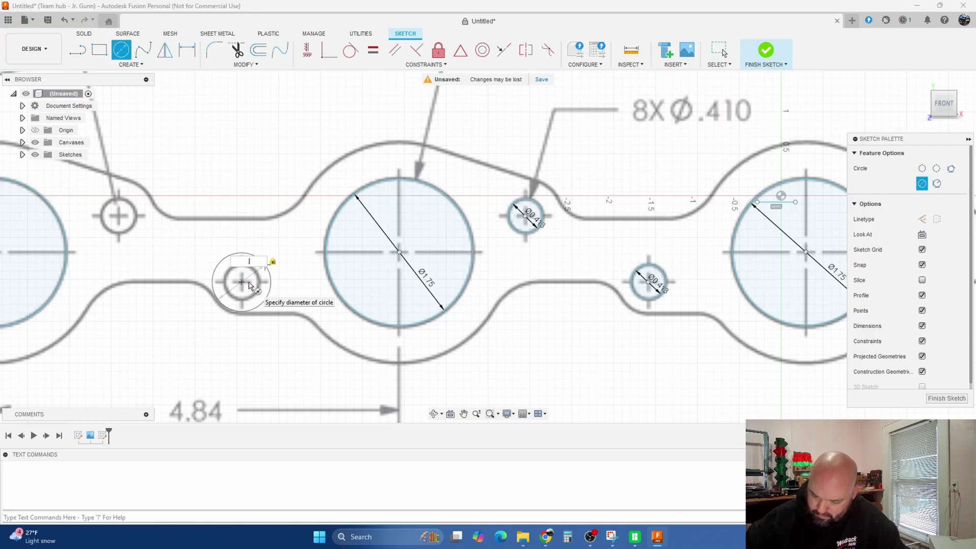
{"action": "key", "text": "Return"}
{"action": "key", "text": "Escape"}
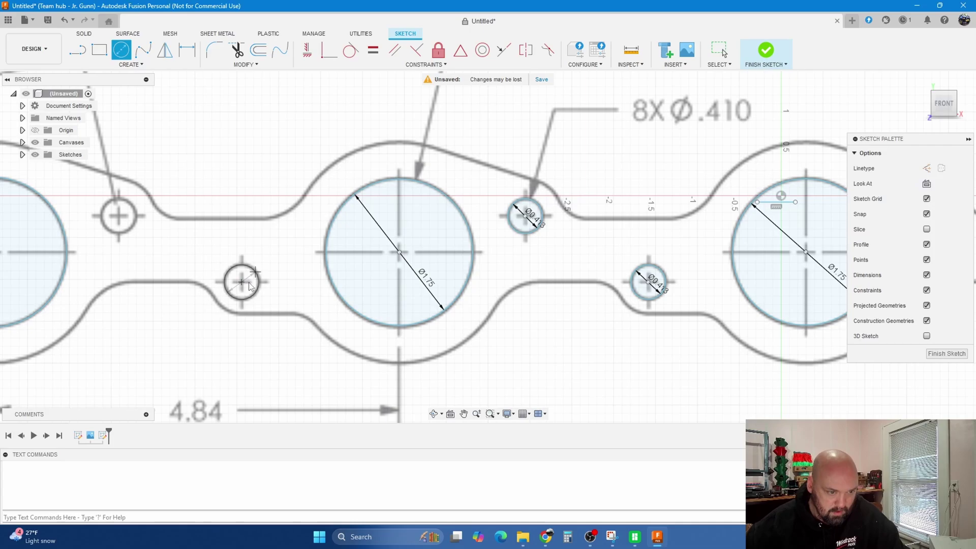
Pan to the left holes and trace the upper and leftmost holes with Ø0.413 circles
{"action": "left_click", "coordinate": [464, 414]}
{"action": "left_click_drag", "start_coordinate": [254, 367], "coordinate": [590, 364]}
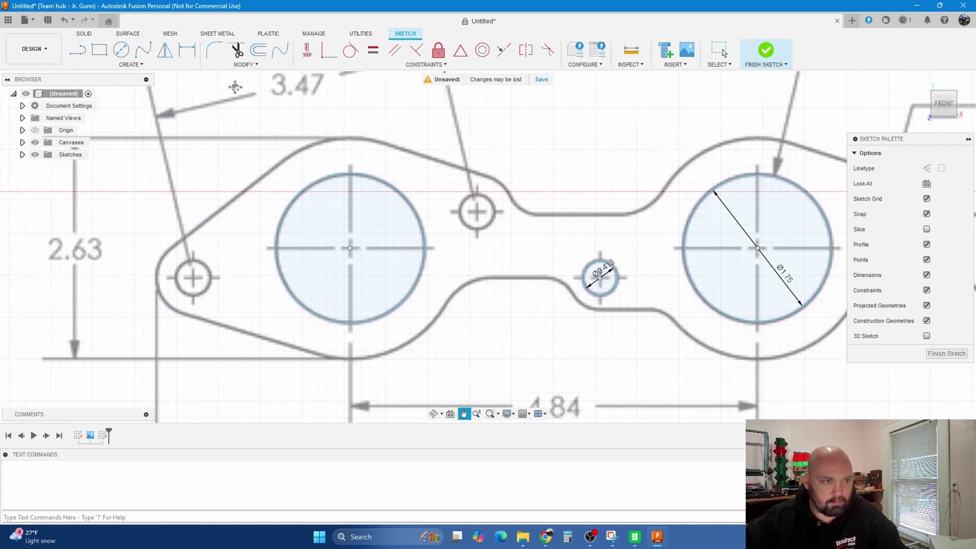
{"action": "left_click", "coordinate": [121, 50]}
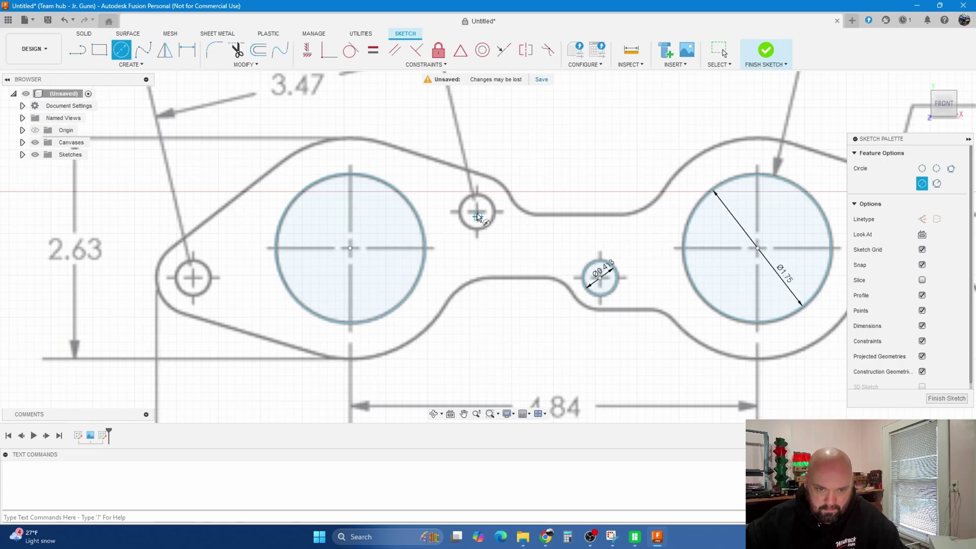
{"action": "scroll", "coordinate": [477, 213], "scroll_direction": "up", "scroll_amount": 2}
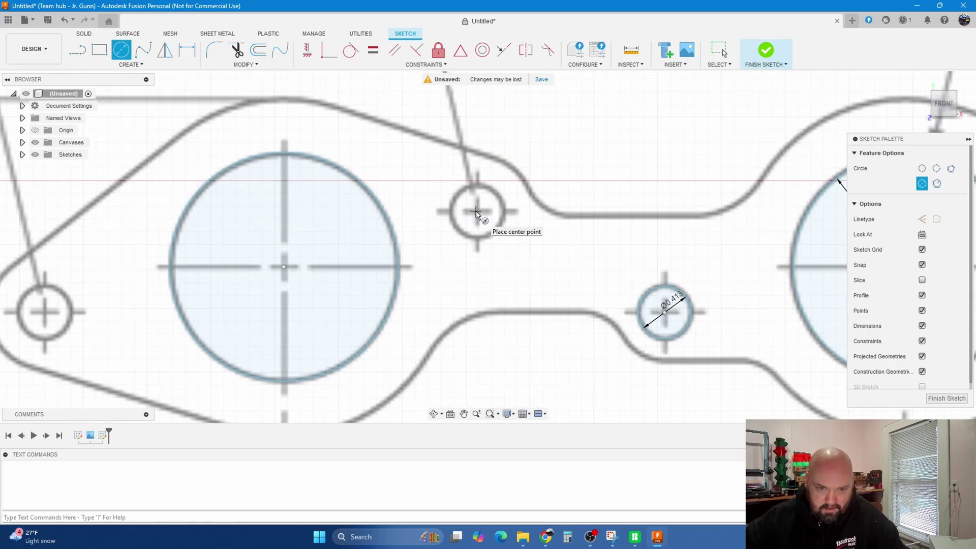
{"action": "left_click", "coordinate": [478, 212]}
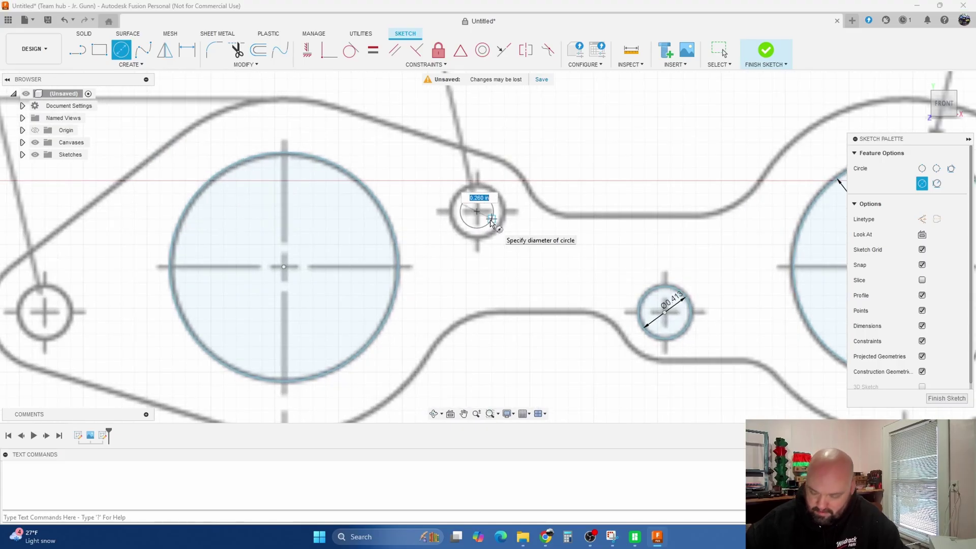
{"action": "type", "text": ".413"}
{"action": "key", "text": "Return"}
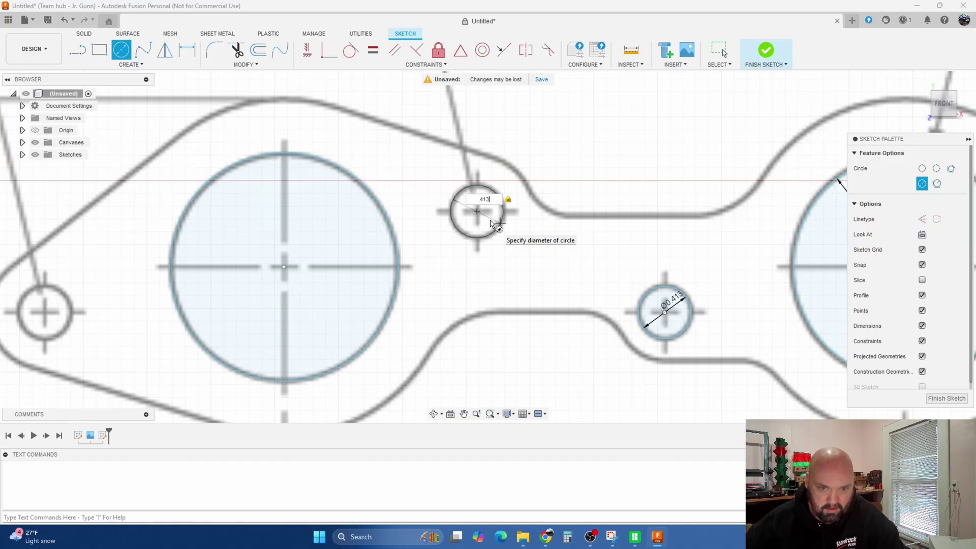
{"action": "key", "text": "Escape"}
{"action": "scroll", "coordinate": [395, 211], "scroll_direction": "up", "scroll_amount": 2}
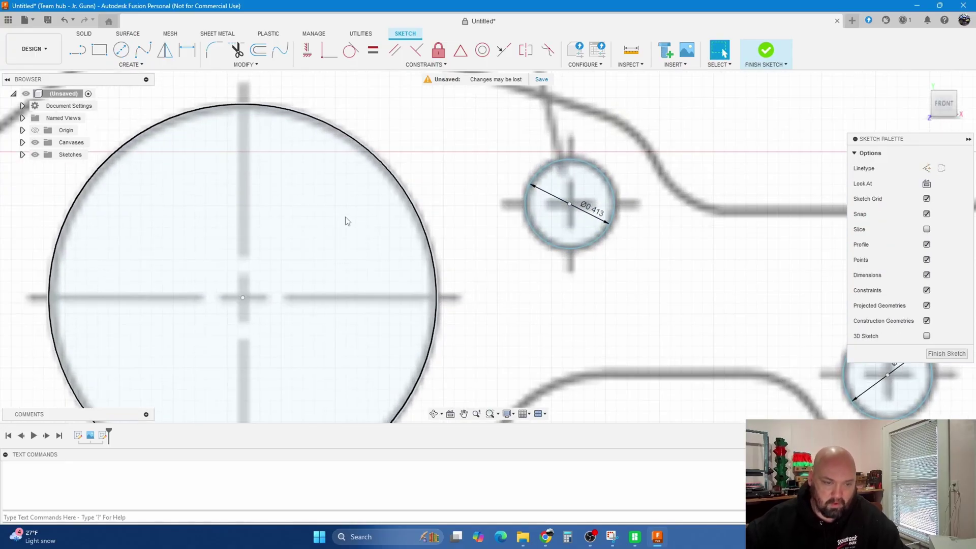
{"action": "scroll", "coordinate": [344, 218], "scroll_direction": "down", "scroll_amount": 4}
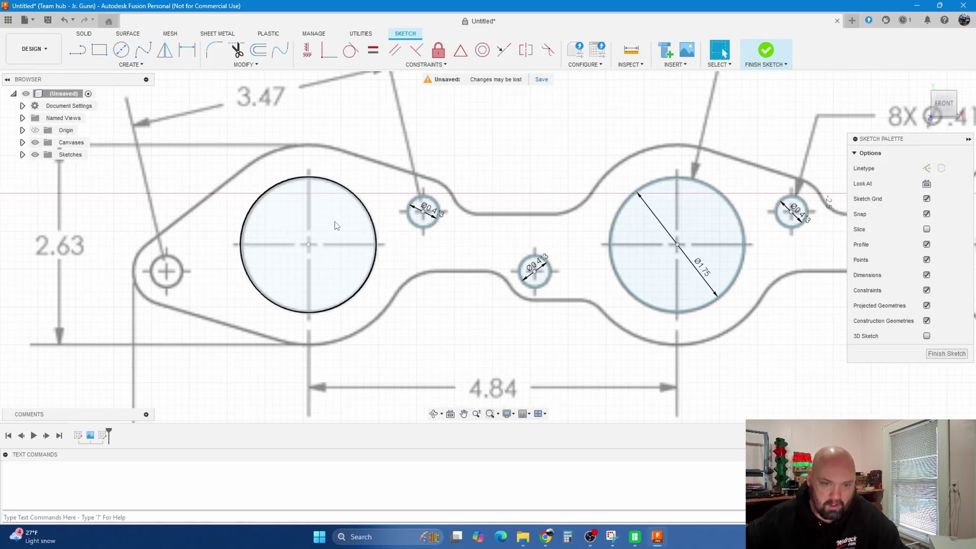
{"action": "left_click", "coordinate": [121, 50]}
{"action": "scroll", "coordinate": [168, 271], "scroll_direction": "up", "scroll_amount": 2}
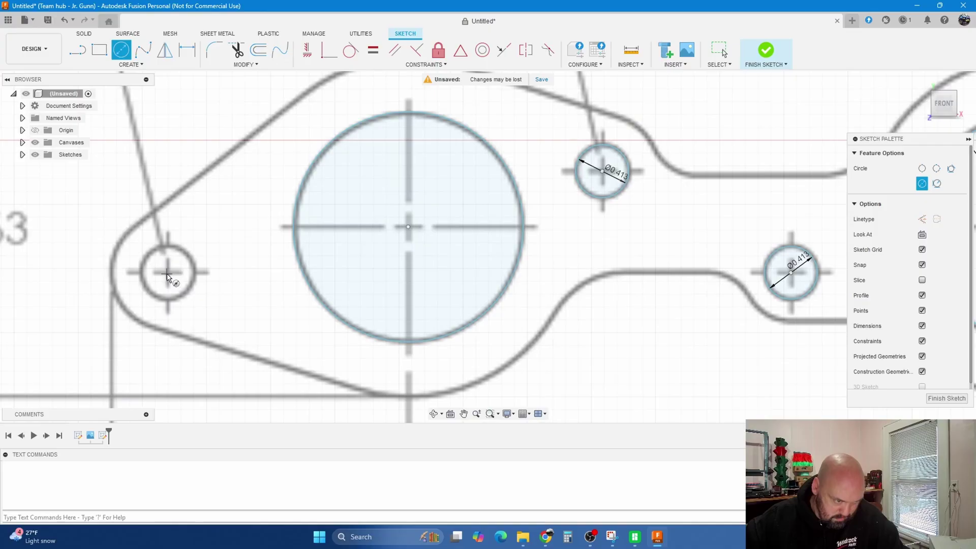
{"action": "left_click", "coordinate": [167, 273]}
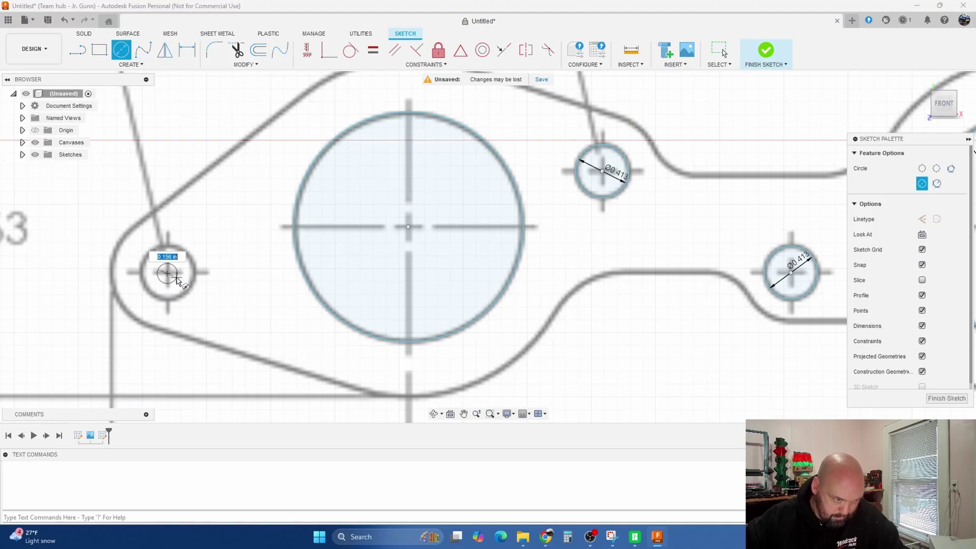
{"action": "type", "text": "3"}
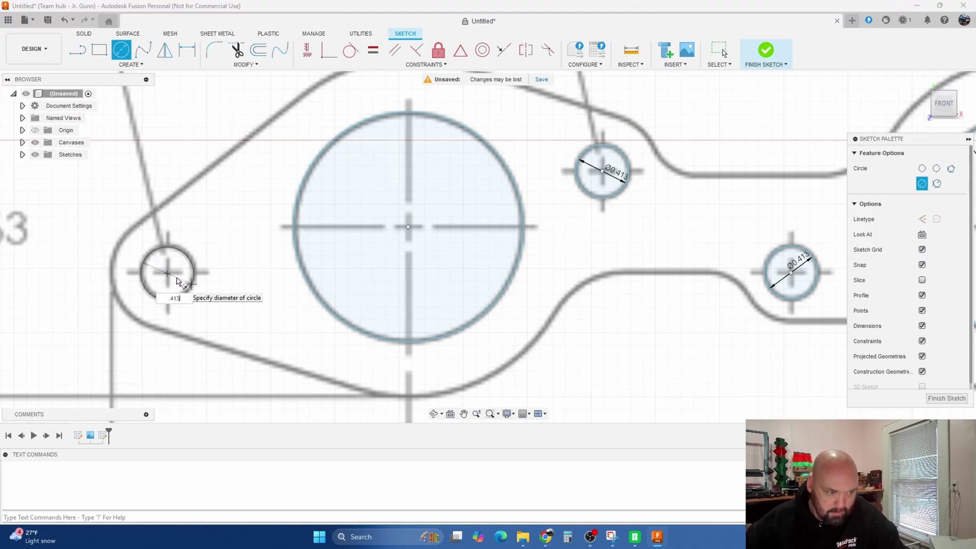
{"action": "key", "text": "Return"}
{"action": "key", "text": "Escape"}
{"action": "scroll", "coordinate": [259, 200], "scroll_direction": "down", "scroll_amount": 2}
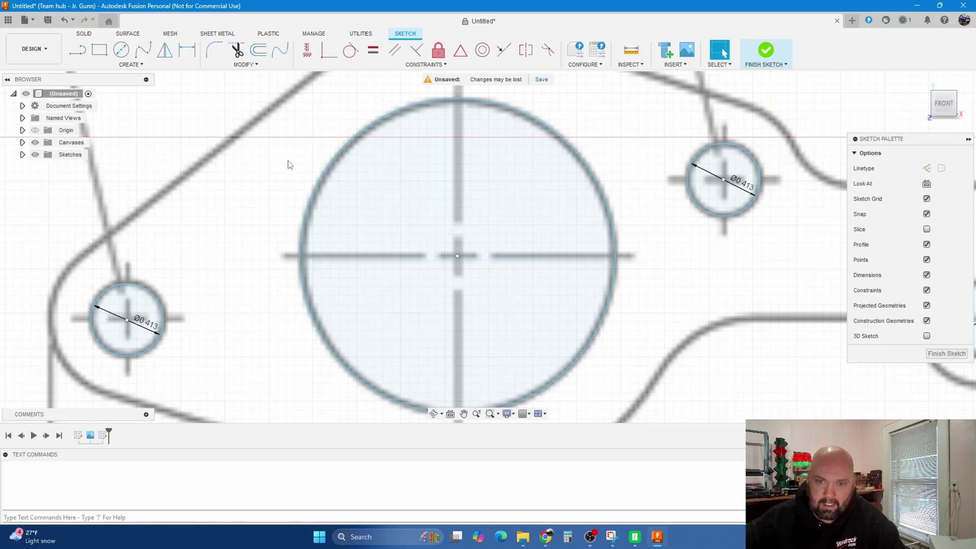
{"action": "scroll", "coordinate": [290, 160], "scroll_direction": "down", "scroll_amount": 3}
{"action": "scroll", "coordinate": [320, 129], "scroll_direction": "down", "scroll_amount": 2}
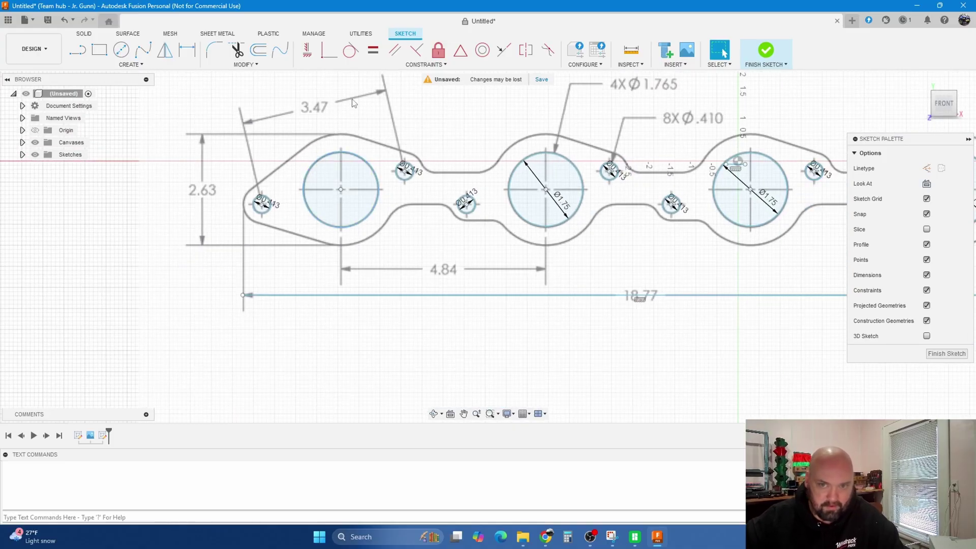
{"action": "left_click", "coordinate": [77, 49]}
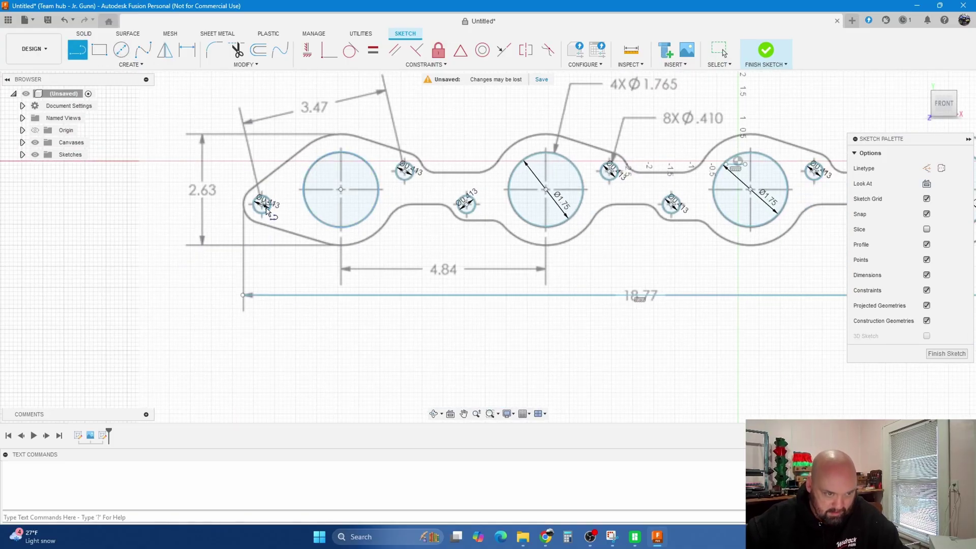
{"action": "left_click", "coordinate": [262, 202]}
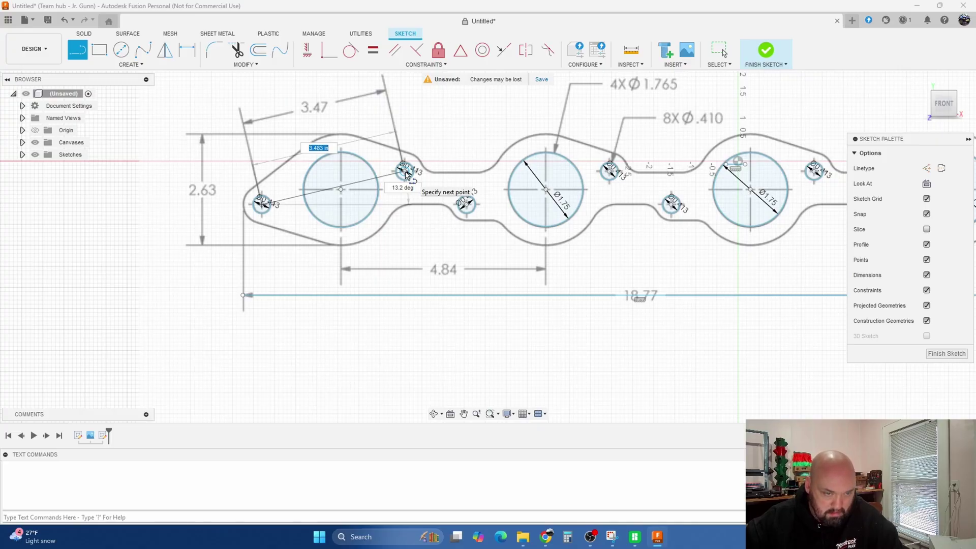
{"action": "scroll", "coordinate": [406, 172], "scroll_direction": "up", "scroll_amount": 1}
{"action": "scroll", "coordinate": [408, 174], "scroll_direction": "up", "scroll_amount": 2}
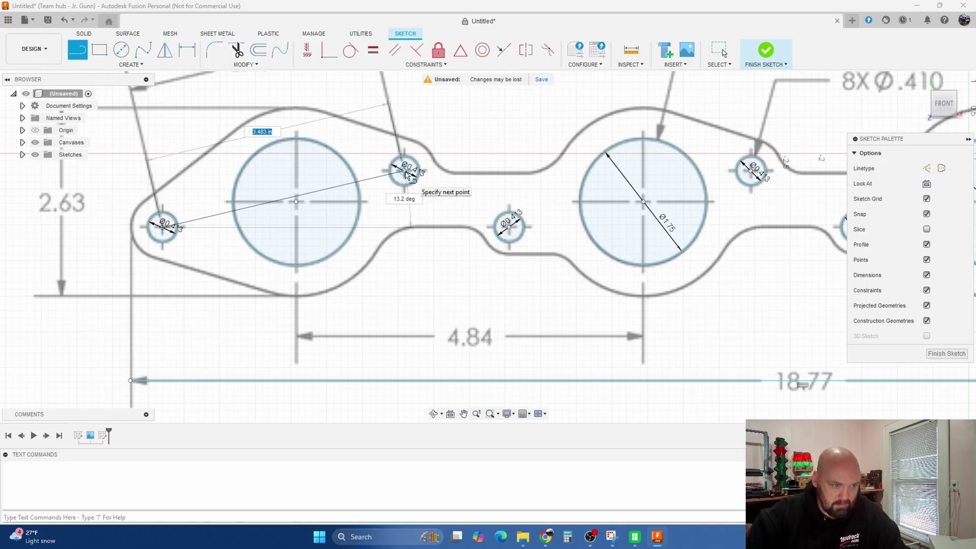
{"action": "scroll", "coordinate": [408, 174], "scroll_direction": "down", "scroll_amount": 1}
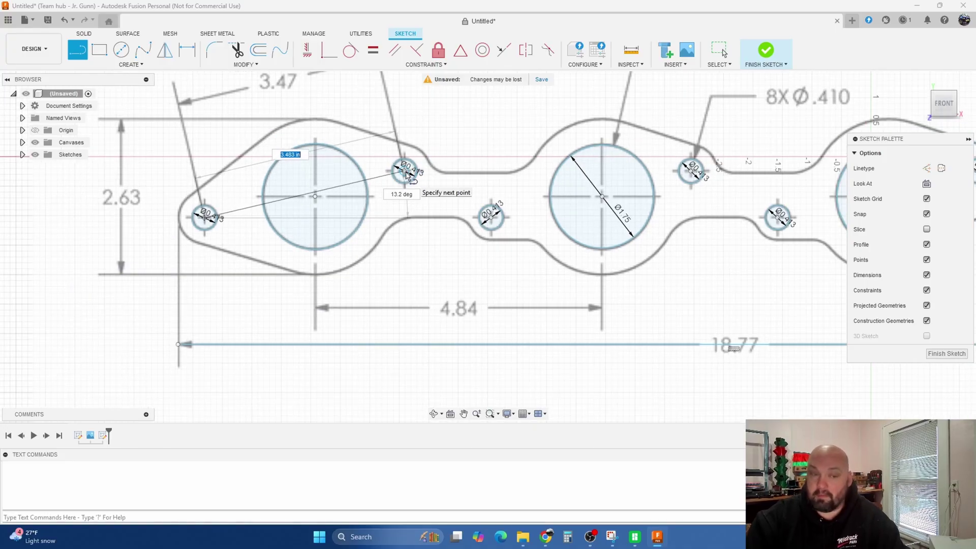
{"action": "scroll", "coordinate": [403, 174], "scroll_direction": "down", "scroll_amount": 1}
{"action": "scroll", "coordinate": [399, 174], "scroll_direction": "down", "scroll_amount": 1}
{"action": "scroll", "coordinate": [388, 232], "scroll_direction": "down", "scroll_amount": 1}
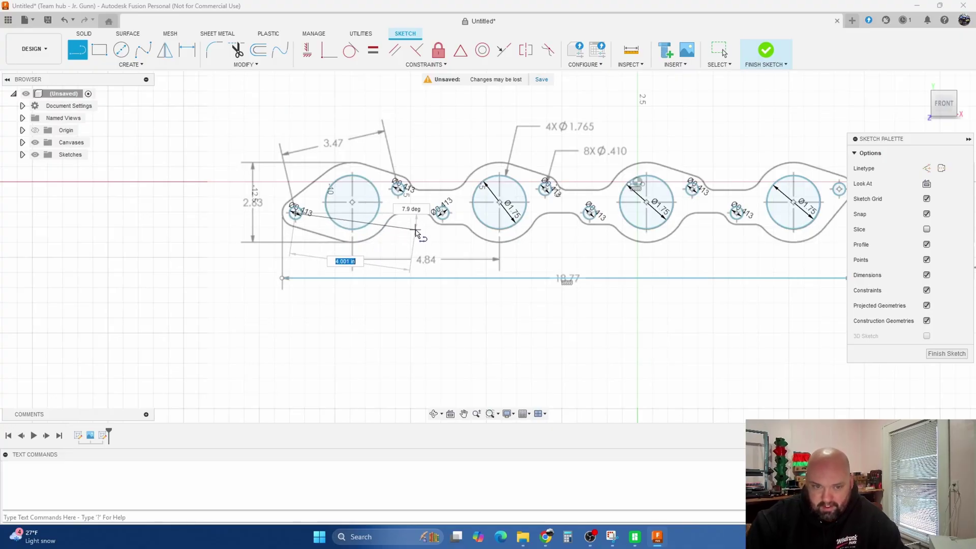
{"action": "scroll", "coordinate": [418, 233], "scroll_direction": "up", "scroll_amount": 1}
{"action": "scroll", "coordinate": [414, 231], "scroll_direction": "up", "scroll_amount": 1}
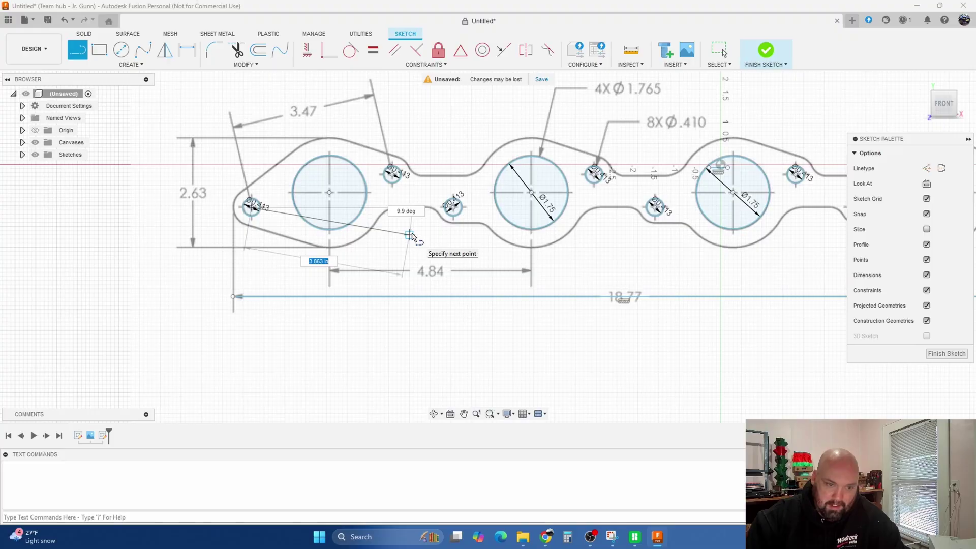
{"action": "key", "text": "Escape"}
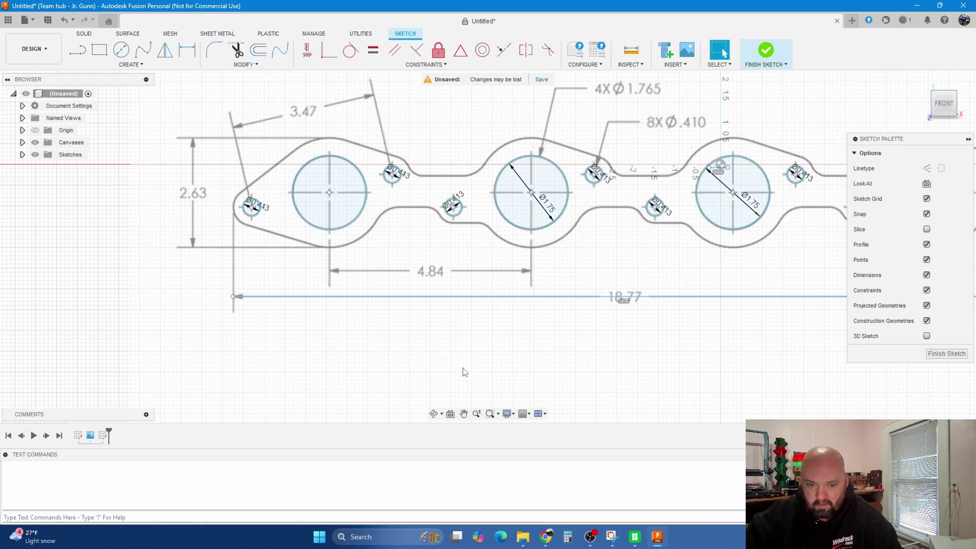
{"action": "left_click", "coordinate": [464, 414]}
{"action": "left_click_drag", "start_coordinate": [647, 356], "coordinate": [497, 392]}
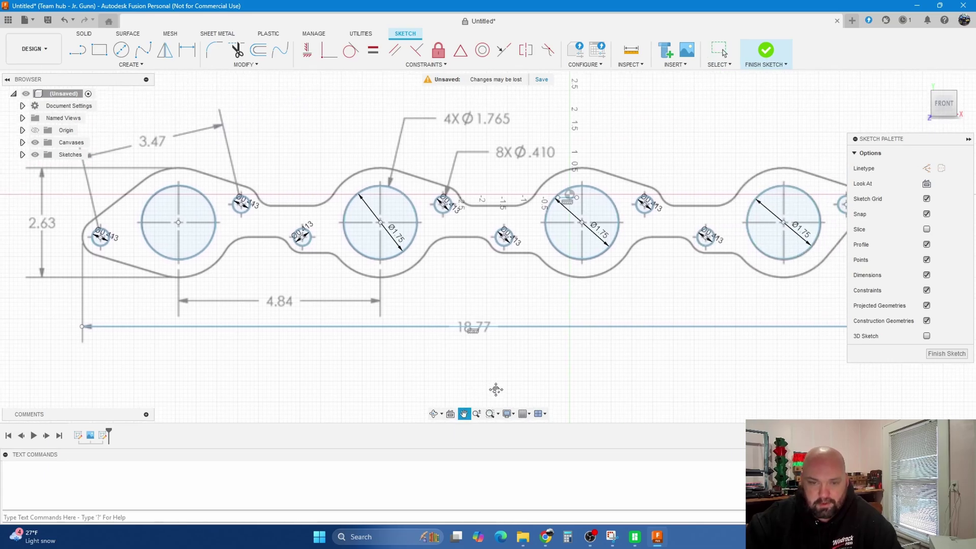
{"action": "scroll", "coordinate": [493, 371], "scroll_direction": "up", "scroll_amount": 2}
{"action": "scroll", "coordinate": [493, 371], "scroll_direction": "down", "scroll_amount": 2}
{"action": "scroll", "coordinate": [496, 366], "scroll_direction": "down", "scroll_amount": 2}
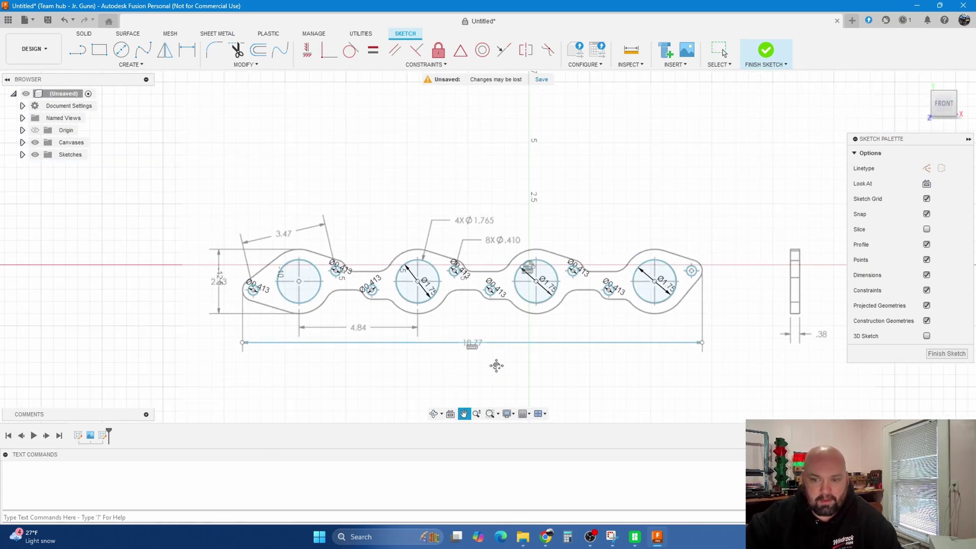